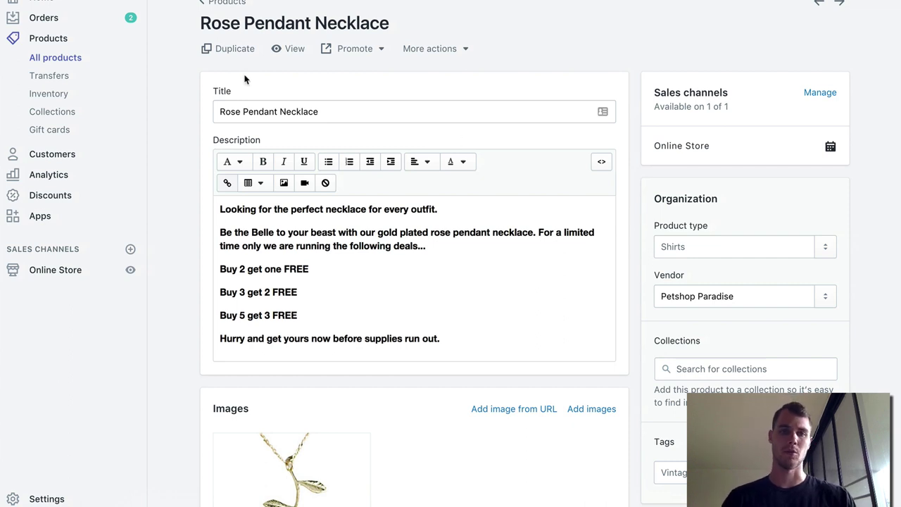
- Review the necklace's title and Buy 2 deal description, then scroll down to the Variants section
{"action": "left_click_drag", "start_coordinate": [202, 23], "coordinate": [301, 24]}
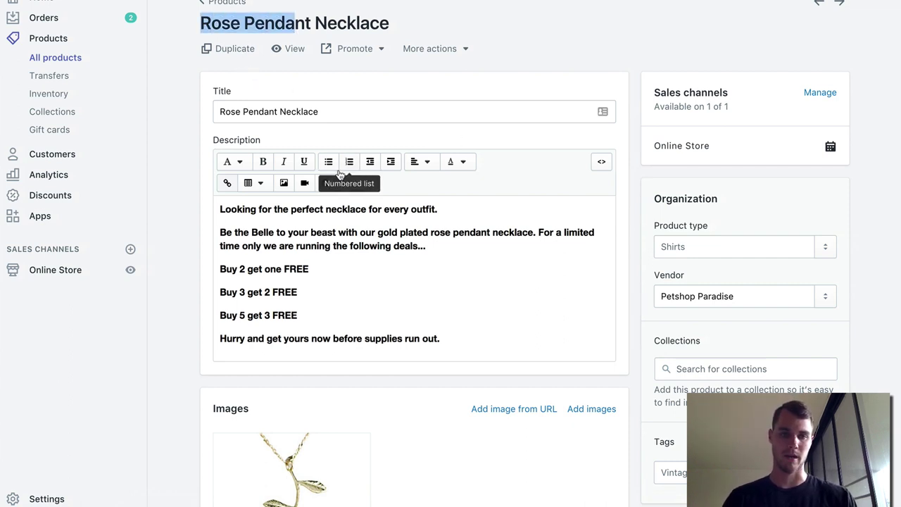
{"action": "scroll", "coordinate": [331, 281], "scroll_direction": "down", "scroll_amount": 1}
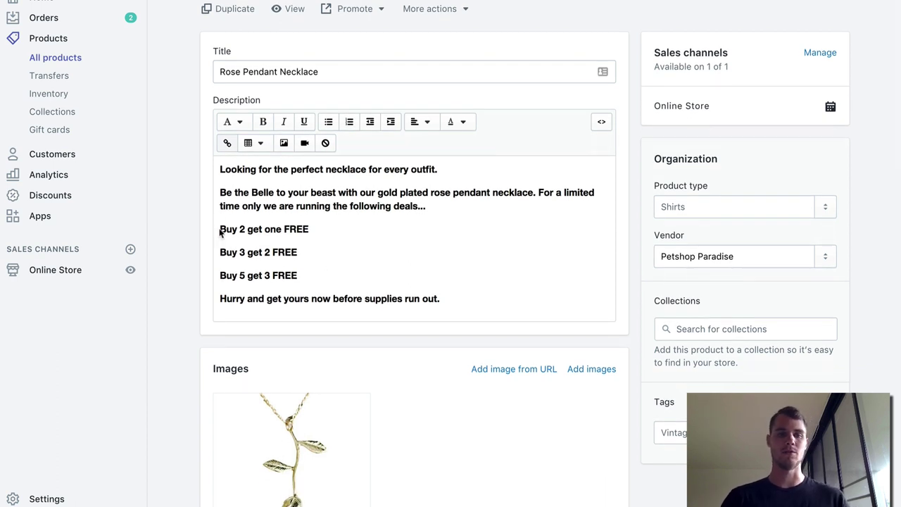
{"action": "left_click_drag", "start_coordinate": [220, 229], "coordinate": [252, 229]}
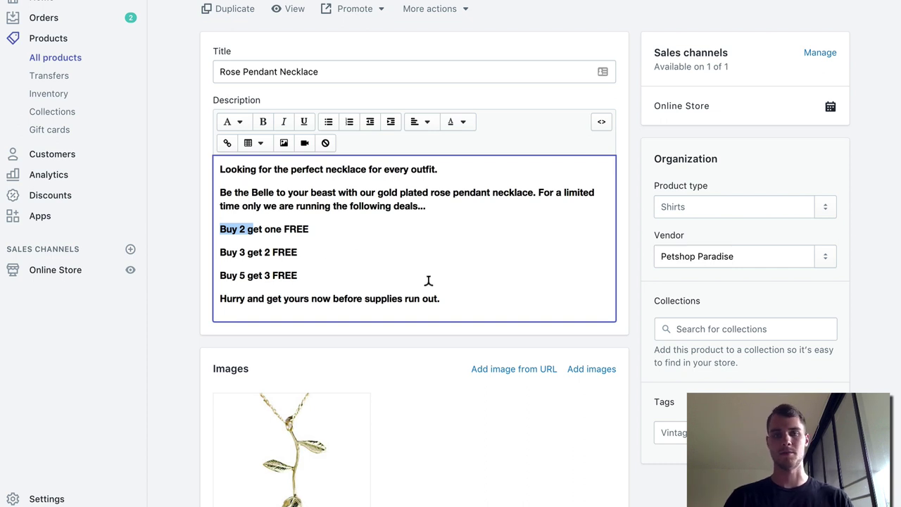
{"action": "scroll", "coordinate": [356, 271], "scroll_direction": "down", "scroll_amount": 5}
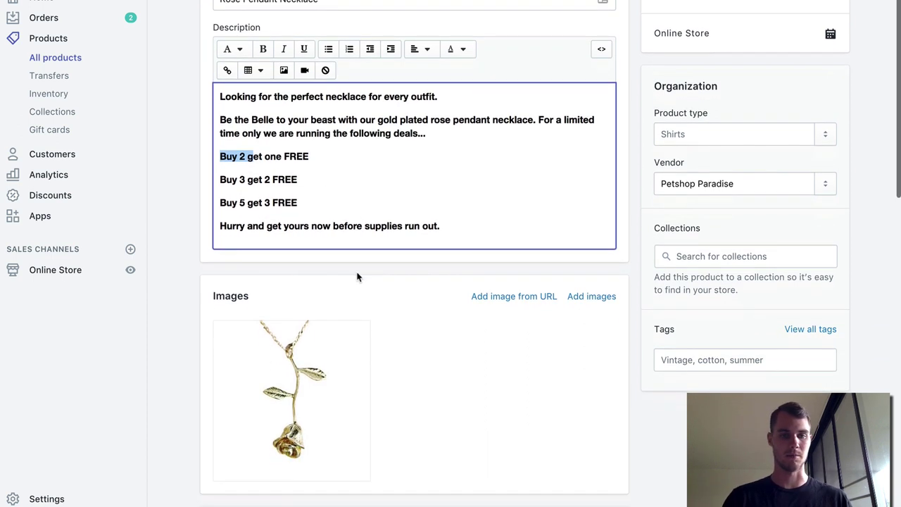
{"action": "scroll", "coordinate": [357, 276], "scroll_direction": "up", "scroll_amount": 4}
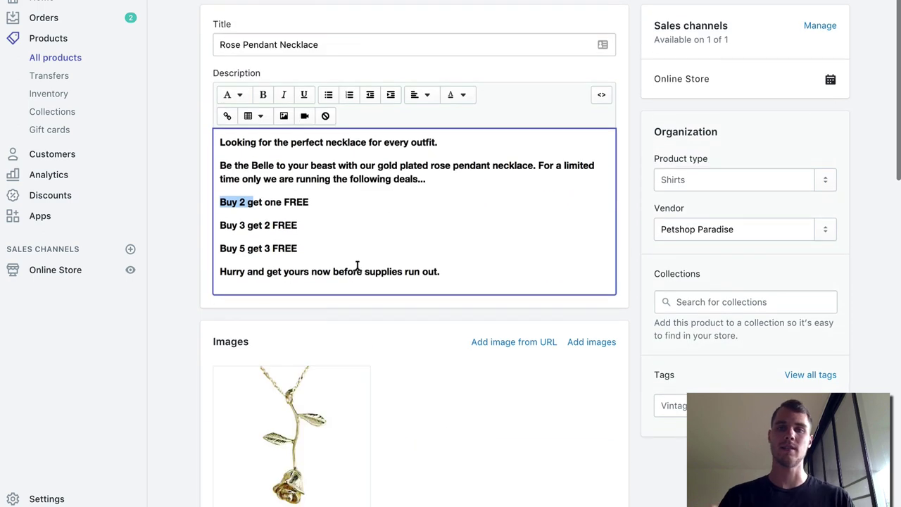
{"action": "scroll", "coordinate": [356, 271], "scroll_direction": "down", "scroll_amount": 12}
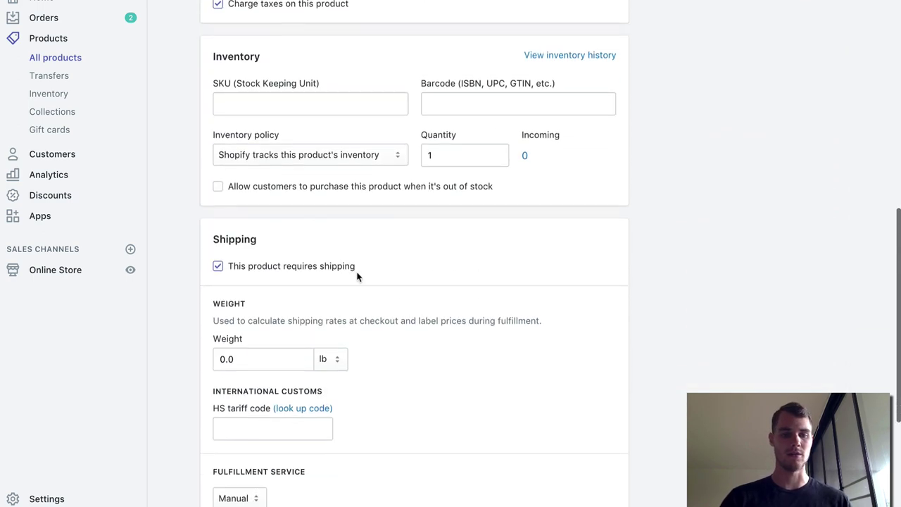
{"action": "scroll", "coordinate": [357, 276], "scroll_direction": "down", "scroll_amount": 2}
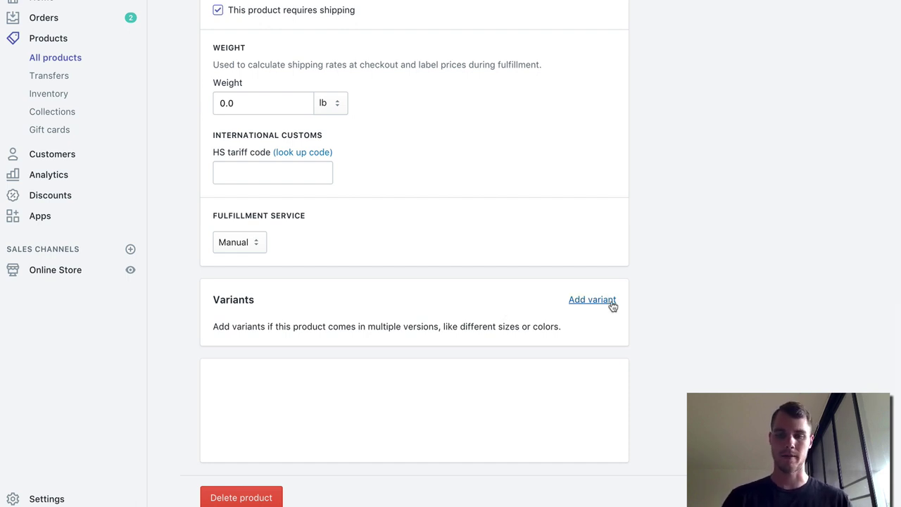
- Add variants to the necklace and replace the default Size option name with 'Order Now'
{"action": "left_click", "coordinate": [585, 303]}
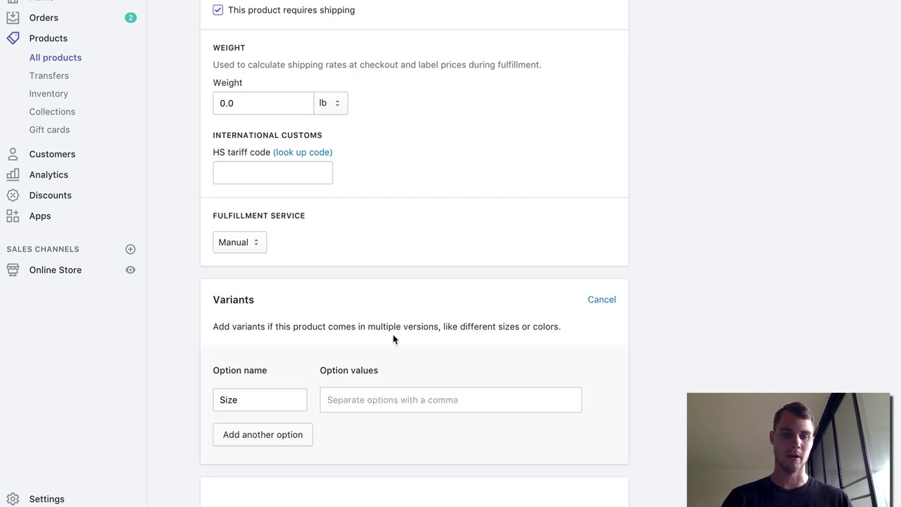
{"action": "left_click_drag", "start_coordinate": [256, 395], "coordinate": [209, 392]}
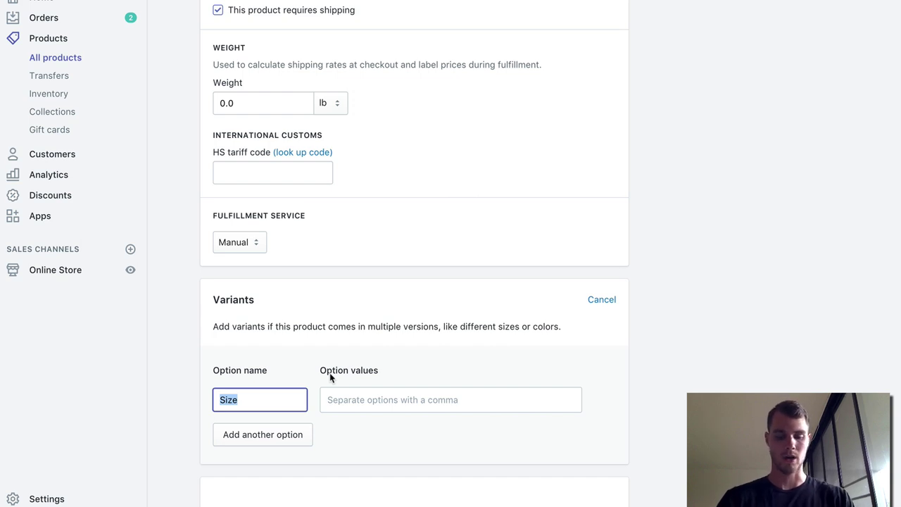
{"action": "type", "text": "Order Now"}
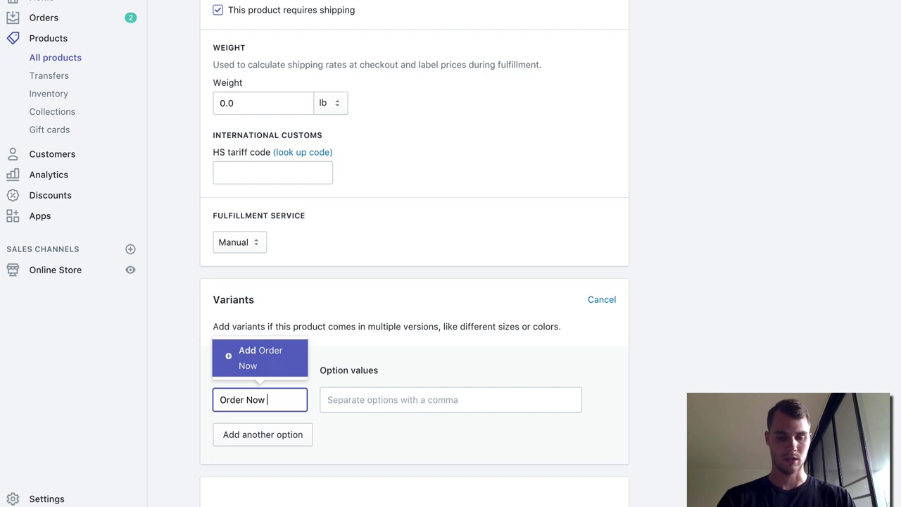
{"action": "left_click", "coordinate": [535, 360]}
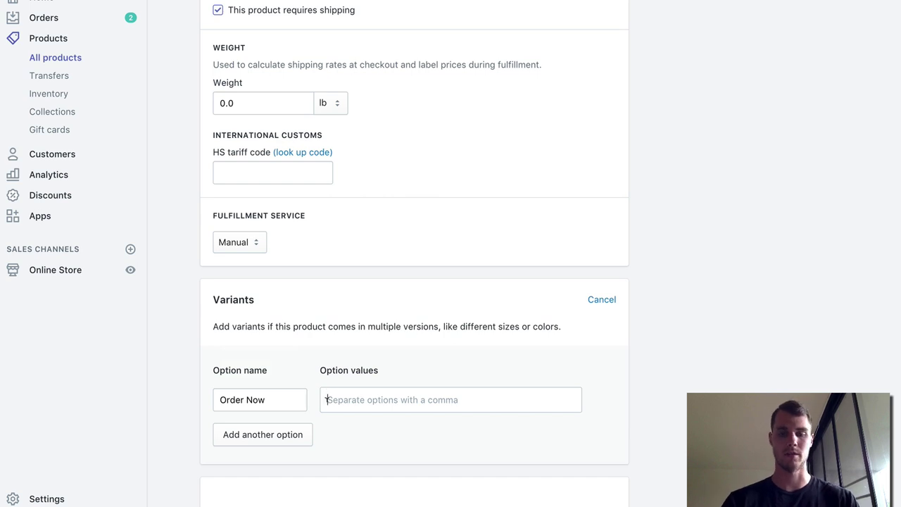
- Enter 'Buy 1' and 'Buy 2 Get One FREE' as Order Now option values
{"action": "type", "text": "Buy 1"}
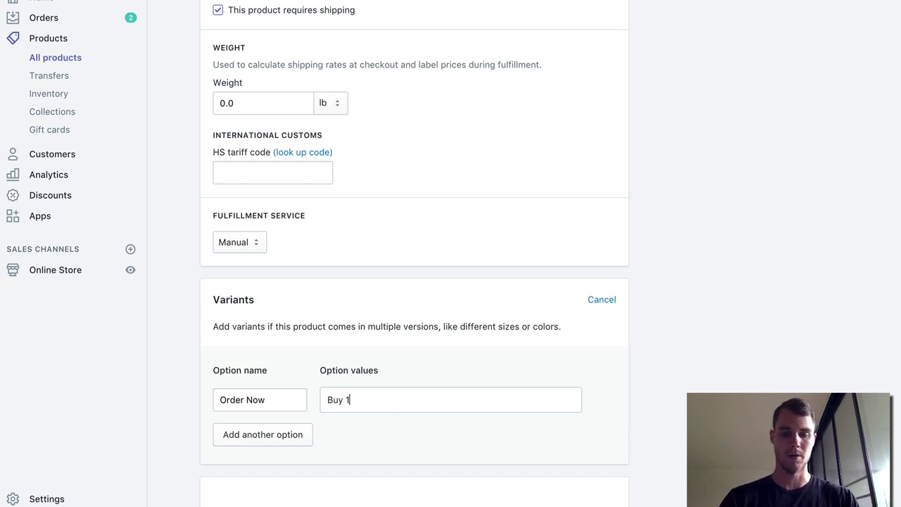
{"action": "key", "text": "Return"}
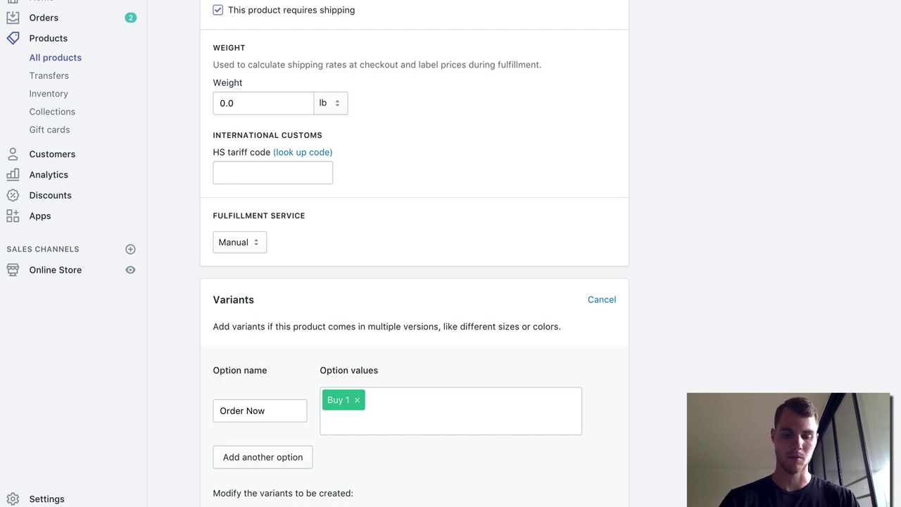
{"action": "type", "text": "Buy 2"}
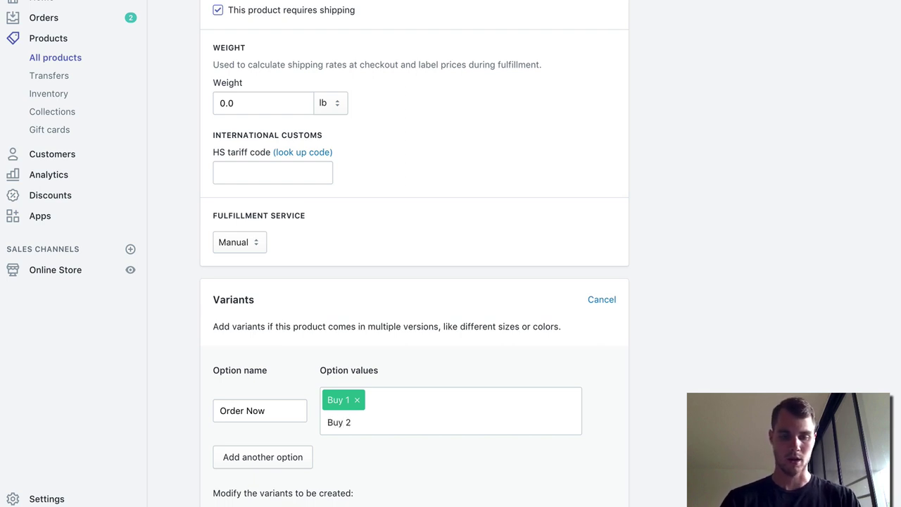
{"action": "type", "text": " Get "}
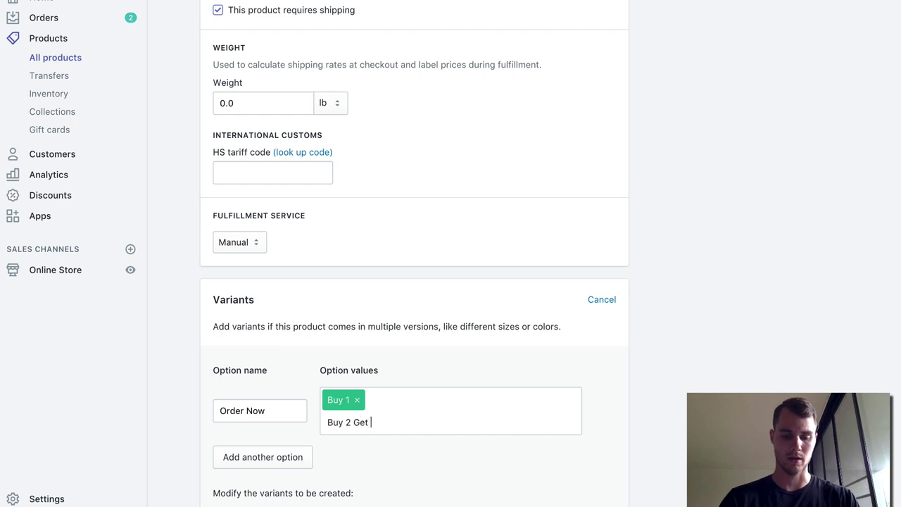
{"action": "type", "text": "One FREE"}
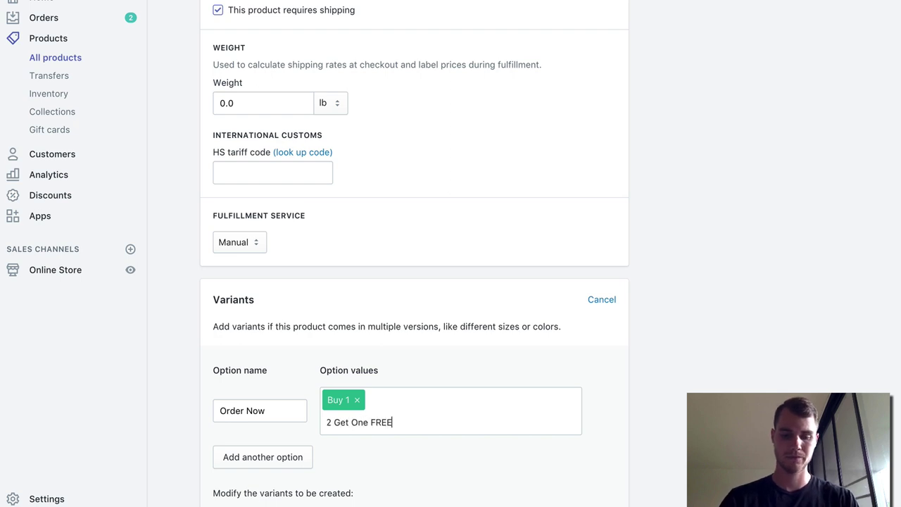
{"action": "key", "text": "Return"}
- Add 'Buy 3 Get 2 FREE', fixing typos, and 'Buy 5 Get 3 FREE' as option values
{"action": "type", "text": "Buy"}
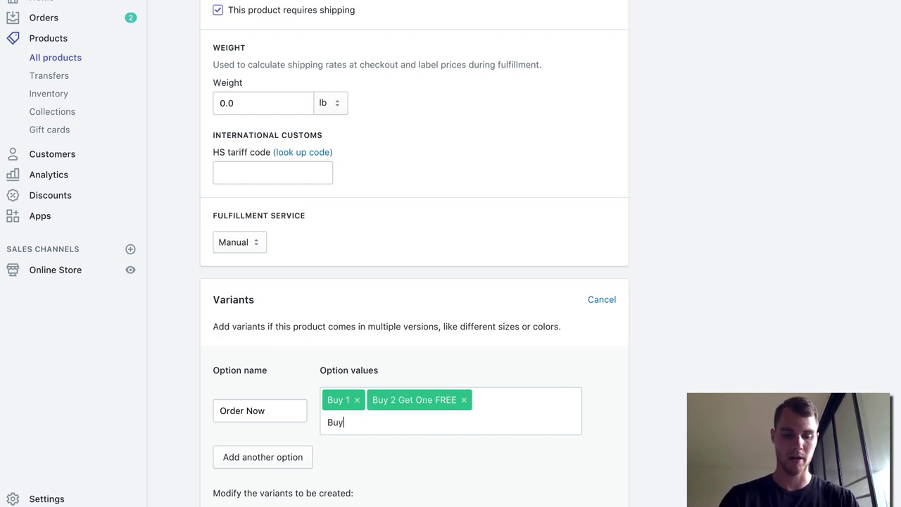
{"action": "type", "text": " 3 GET"}
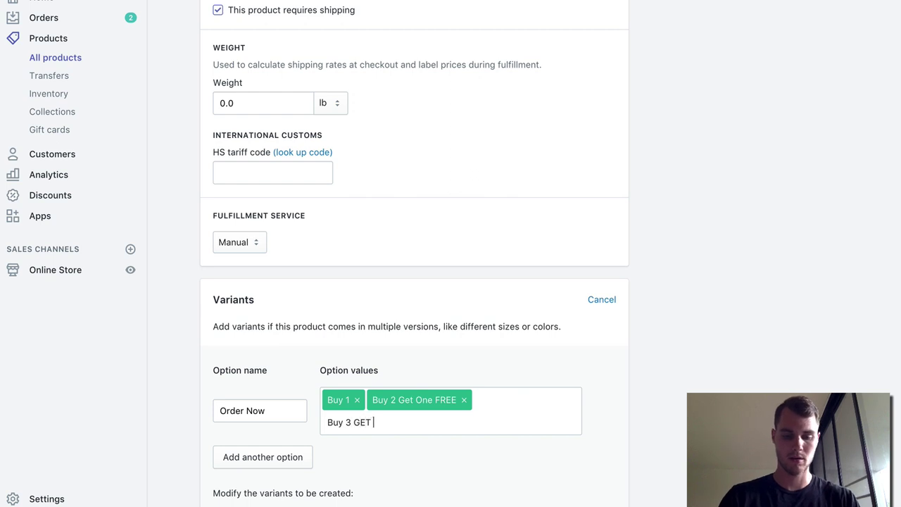
{"action": "key", "text": "BackSpace"}
{"action": "key", "text": "BackSpace"}
{"action": "key", "text": "BackSpace"}
{"action": "type", "text": "et O"}
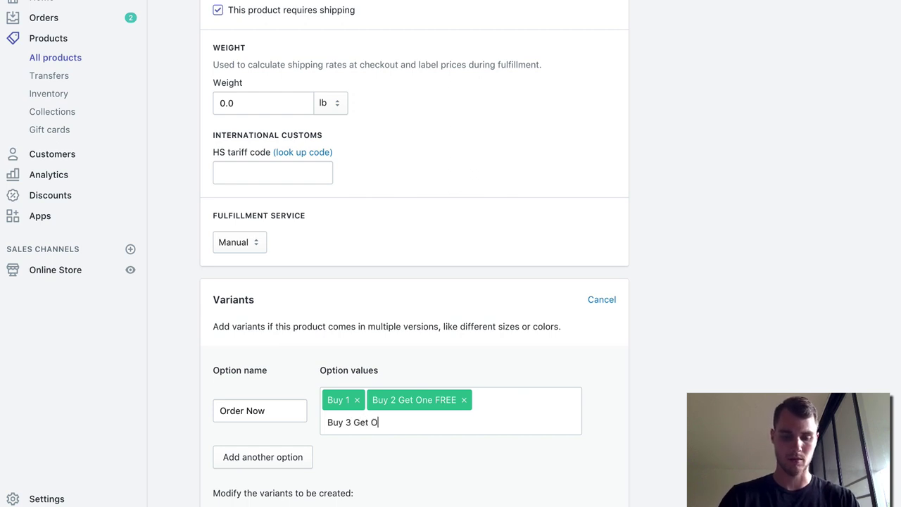
{"action": "key", "text": "BackSpace"}
{"action": "type", "text": "2"}
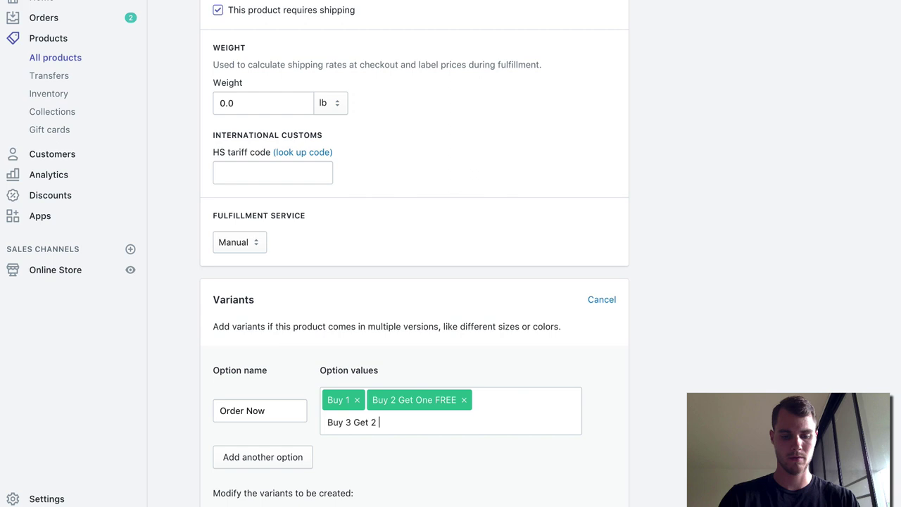
{"action": "type", "text": " FREE"}
{"action": "key", "text": "Return"}
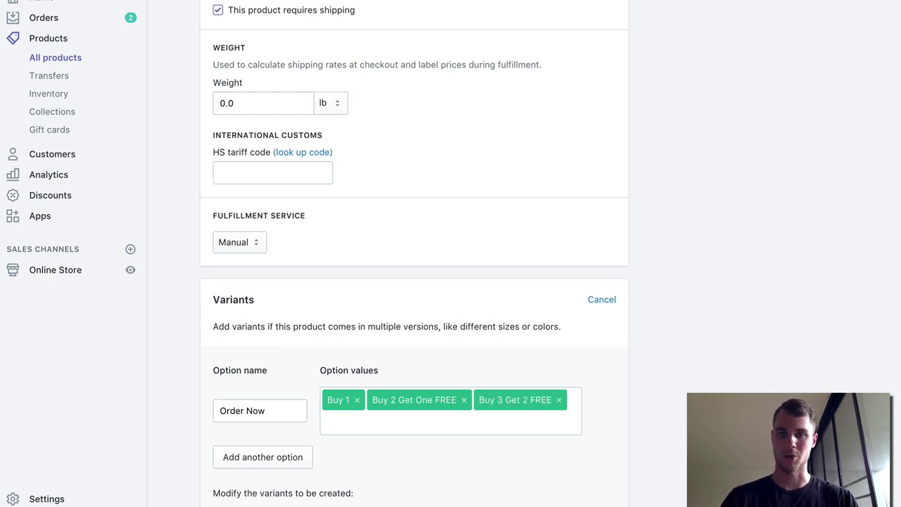
{"action": "type", "text": "Buy"}
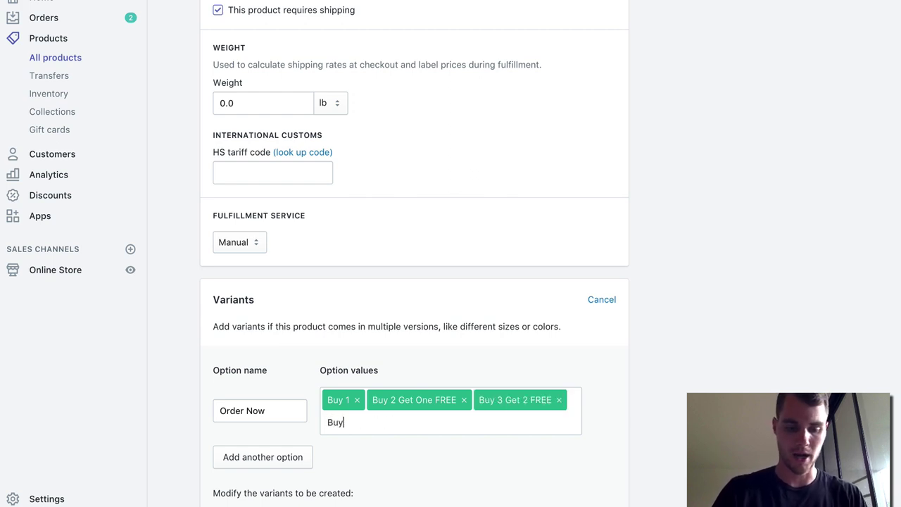
{"action": "type", "text": " 5 Ge"}
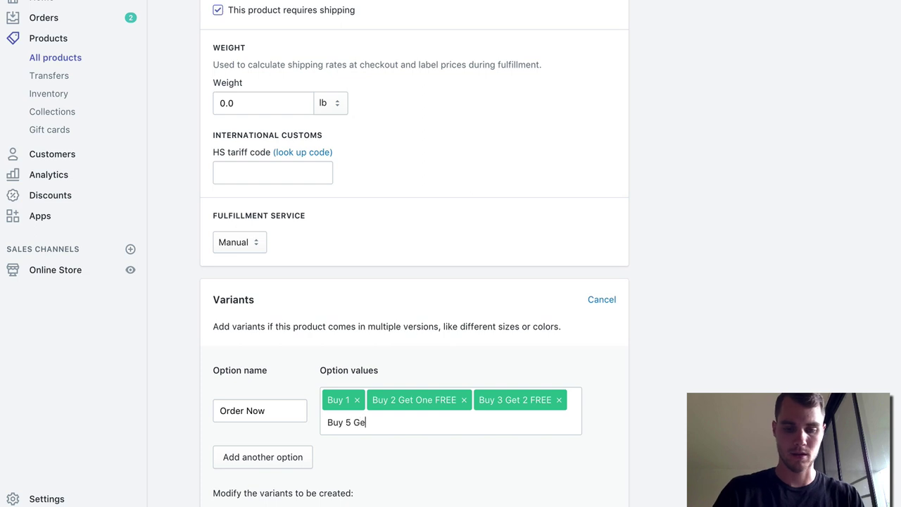
{"action": "type", "text": "t 3 FREE"}
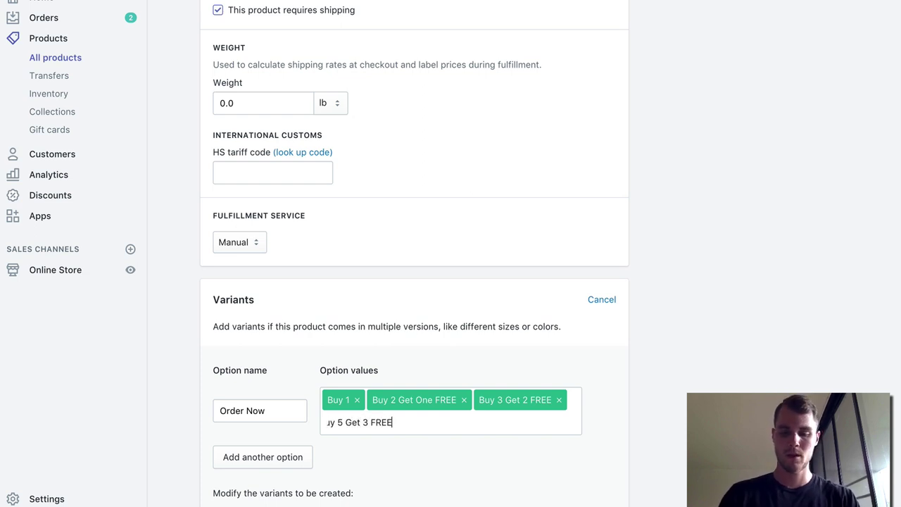
{"action": "key", "text": "Return"}
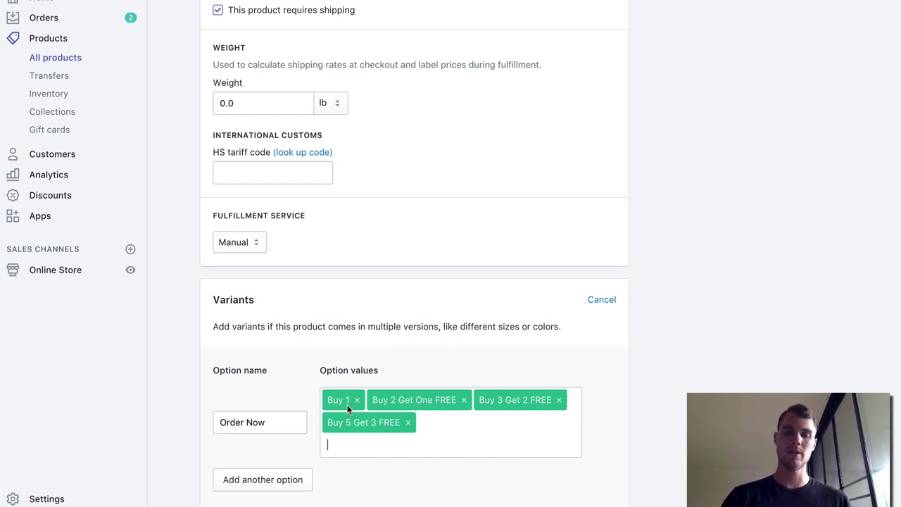
- Scroll down through the variants table to review the four deal variants at $1.52
{"action": "scroll", "coordinate": [407, 426], "scroll_direction": "down", "scroll_amount": 5}
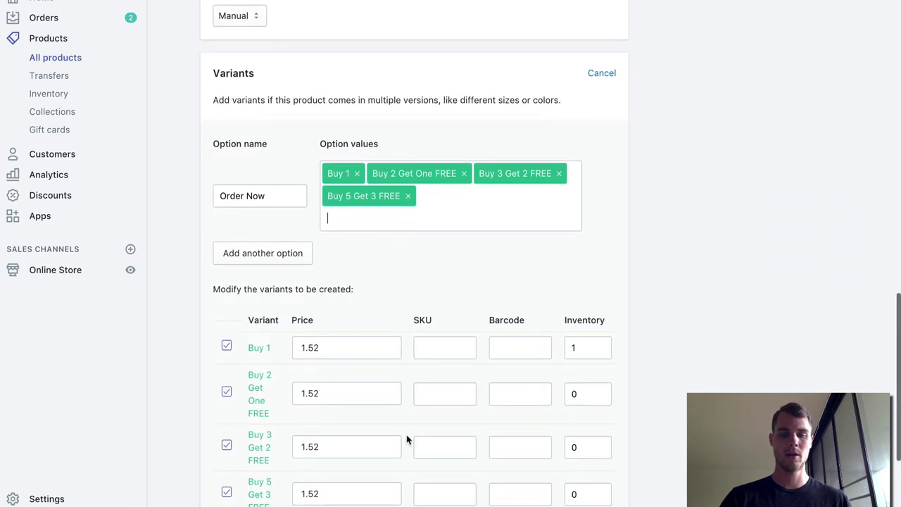
{"action": "scroll", "coordinate": [406, 434], "scroll_direction": "down", "scroll_amount": 2}
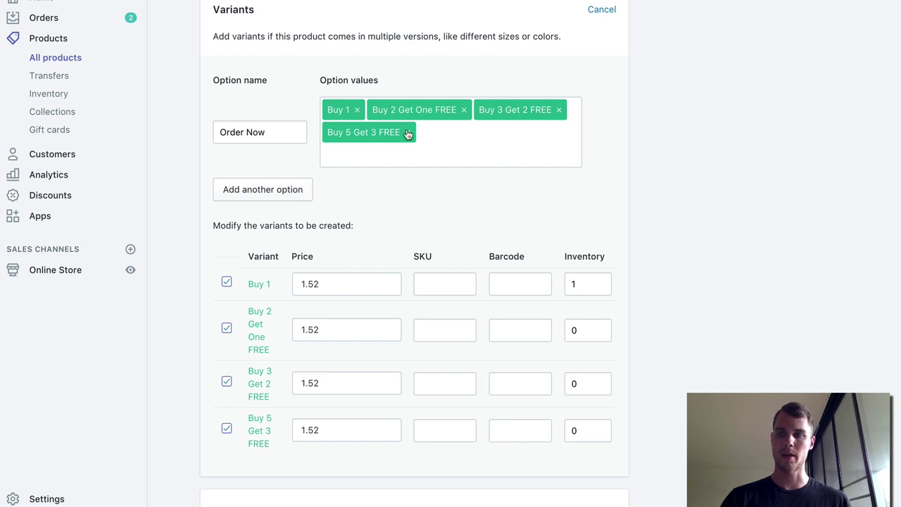
{"action": "scroll", "coordinate": [398, 180], "scroll_direction": "down", "scroll_amount": 1}
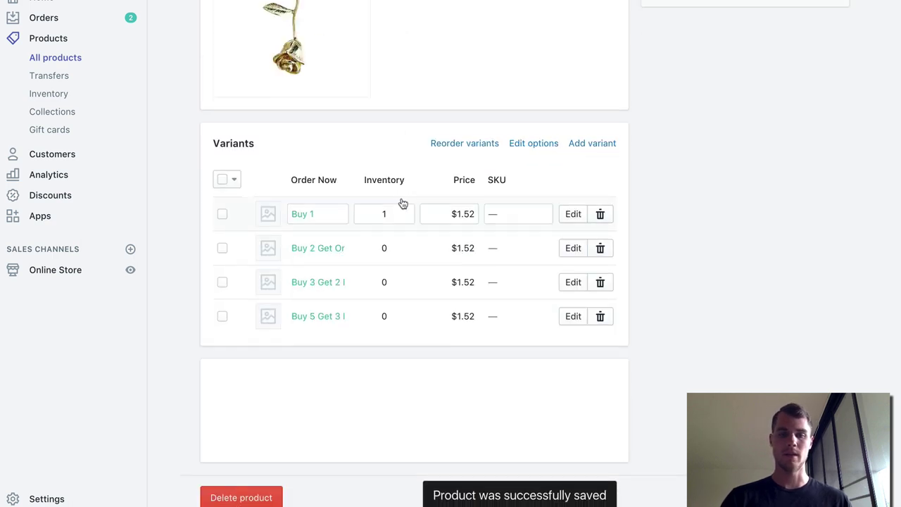
- Select all four variants in the bulk editor and set the Buy 1 price to 15
{"action": "left_click", "coordinate": [222, 181]}
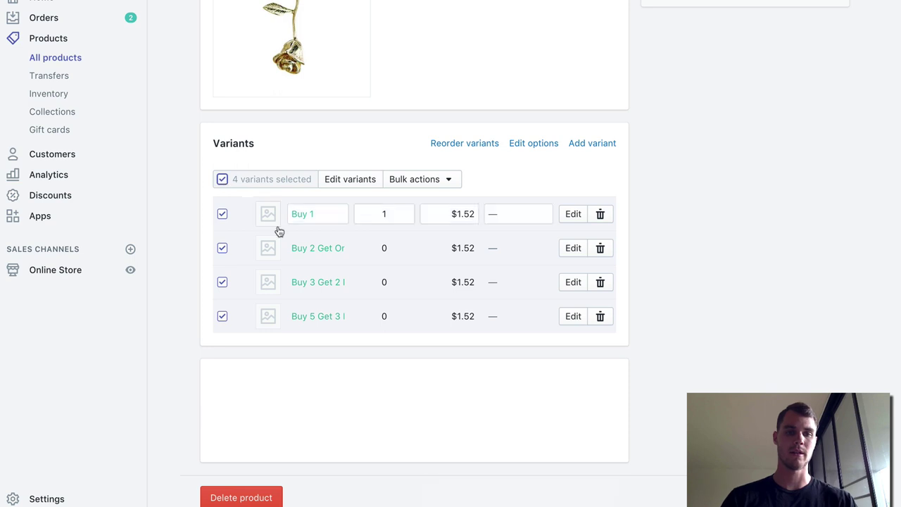
{"action": "left_click", "coordinate": [364, 181]}
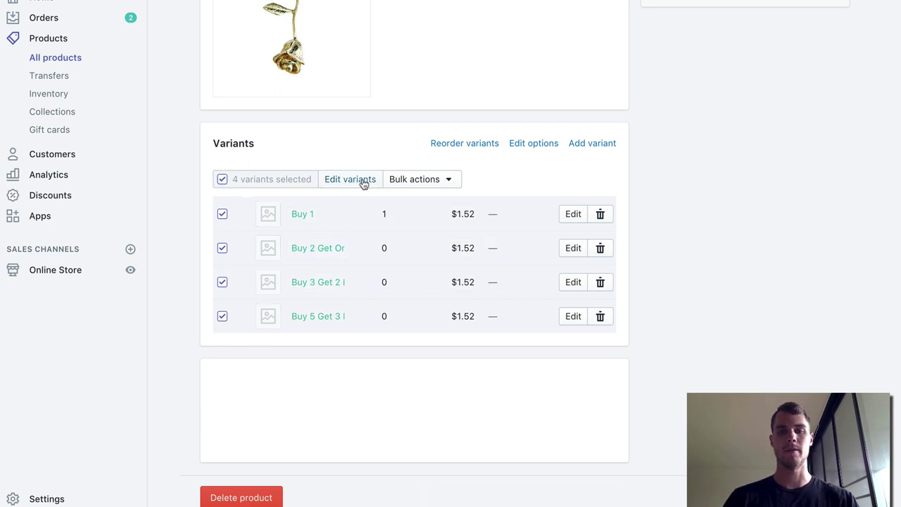
{"action": "left_click", "coordinate": [363, 183]}
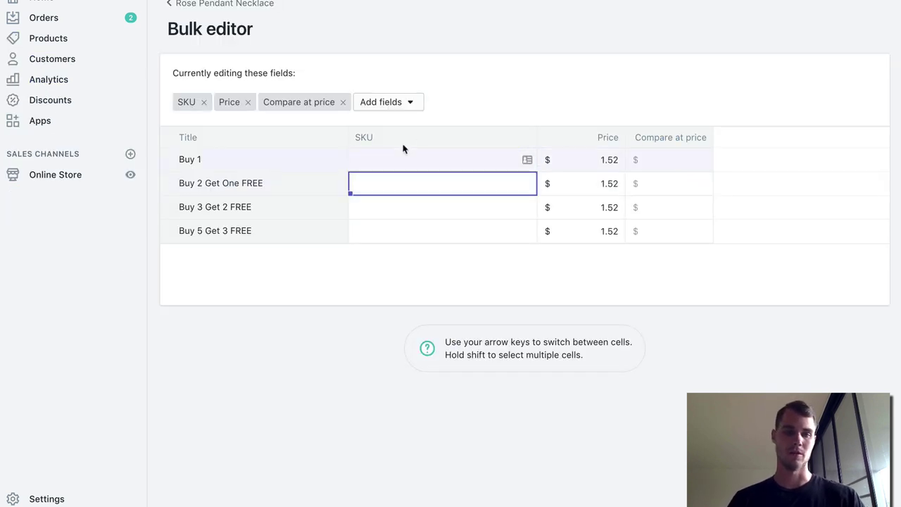
{"action": "left_click", "coordinate": [603, 162]}
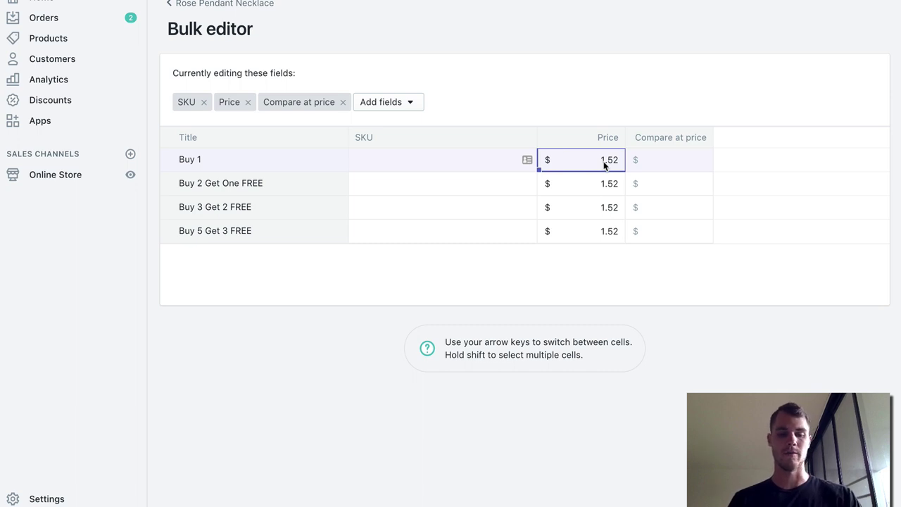
{"action": "type", "text": "15"}
{"action": "left_click", "coordinate": [666, 128]}
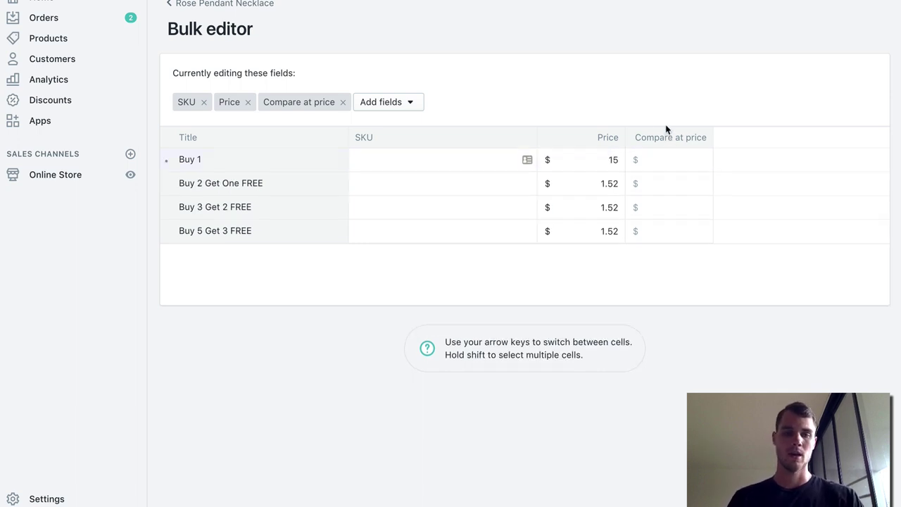
- Set the remaining variant prices to 30, 45 and 75
{"action": "left_click", "coordinate": [617, 191]}
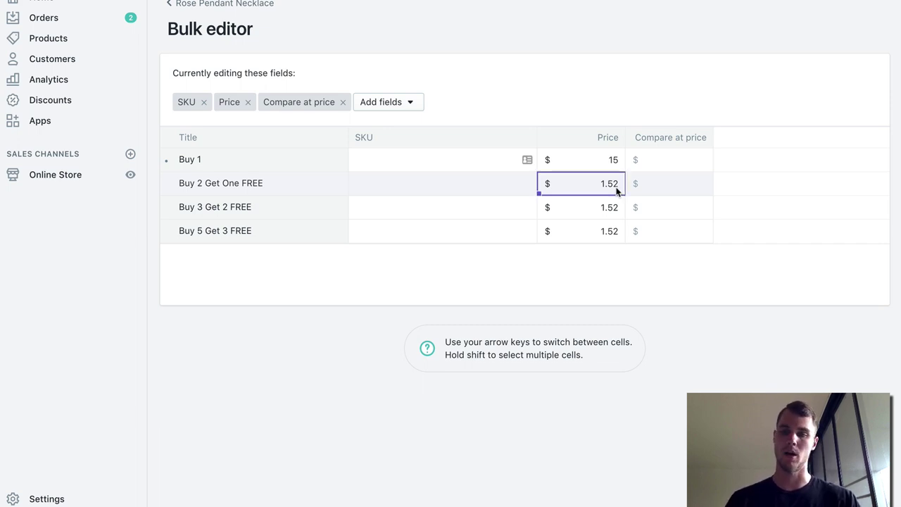
{"action": "type", "text": "30"}
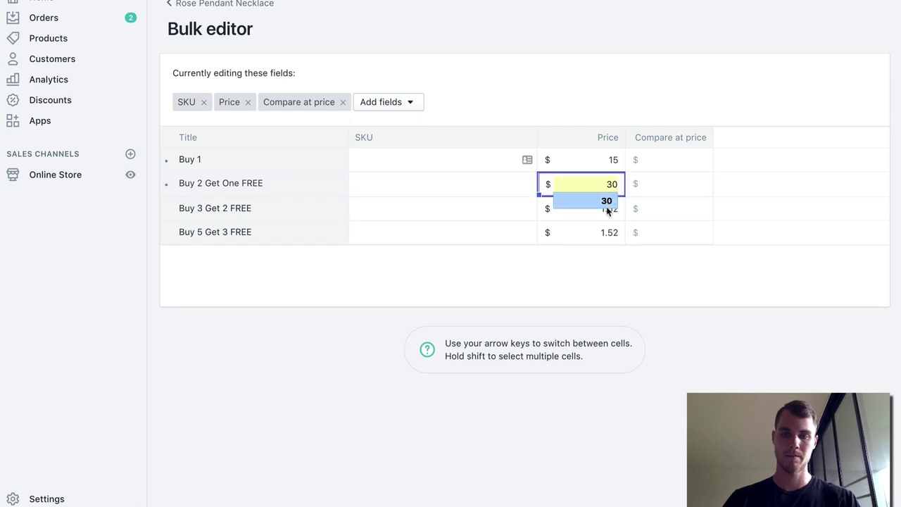
{"action": "key", "text": "Return"}
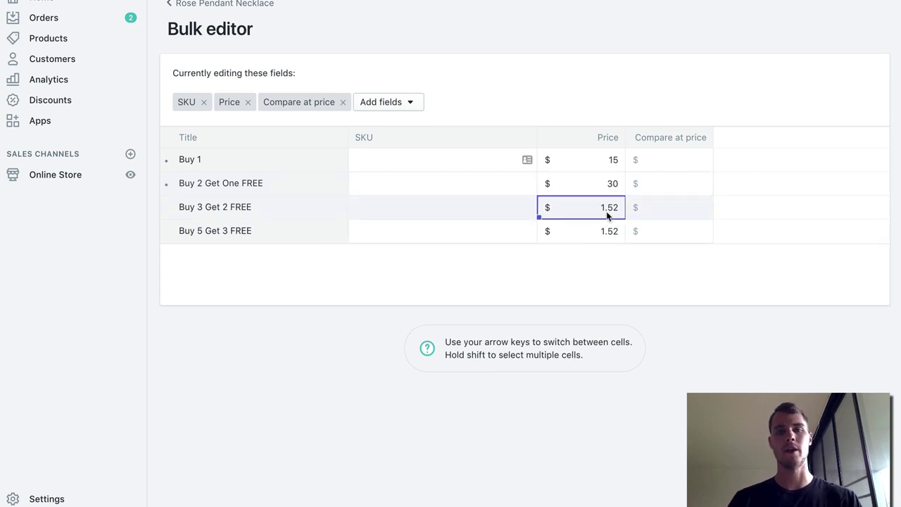
{"action": "type", "text": "45"}
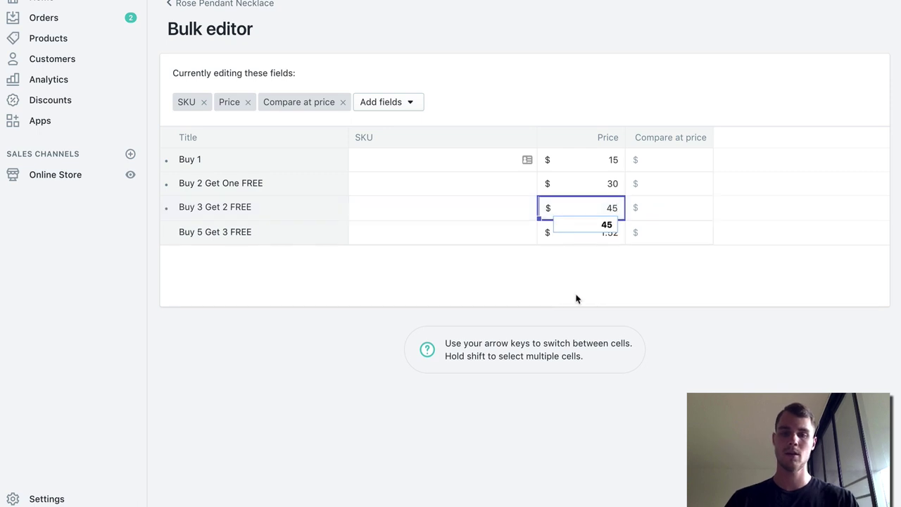
{"action": "left_click", "coordinate": [576, 298]}
{"action": "left_click", "coordinate": [603, 233]}
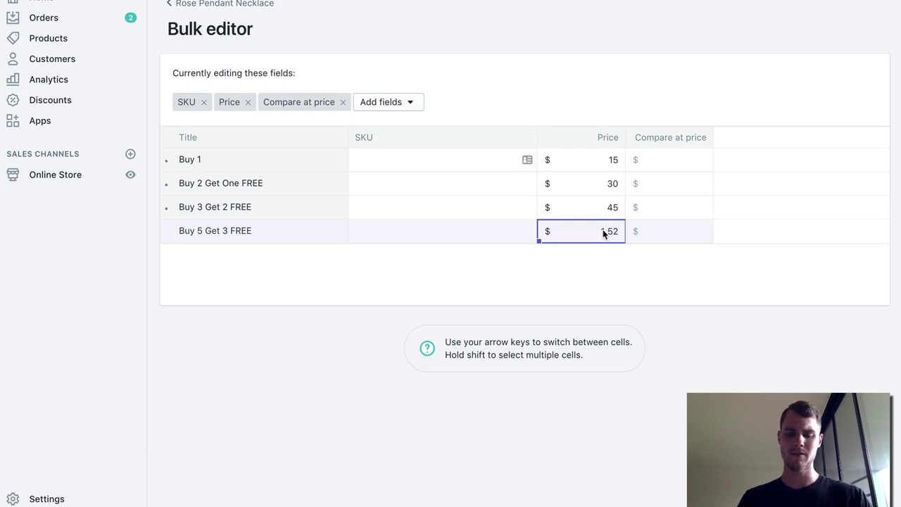
{"action": "type", "text": "75"}
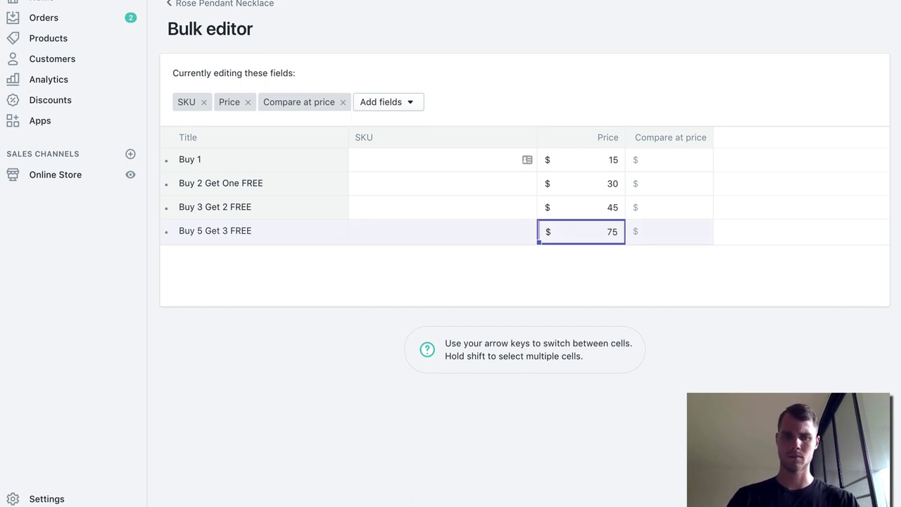
{"action": "left_click", "coordinate": [620, 254]}
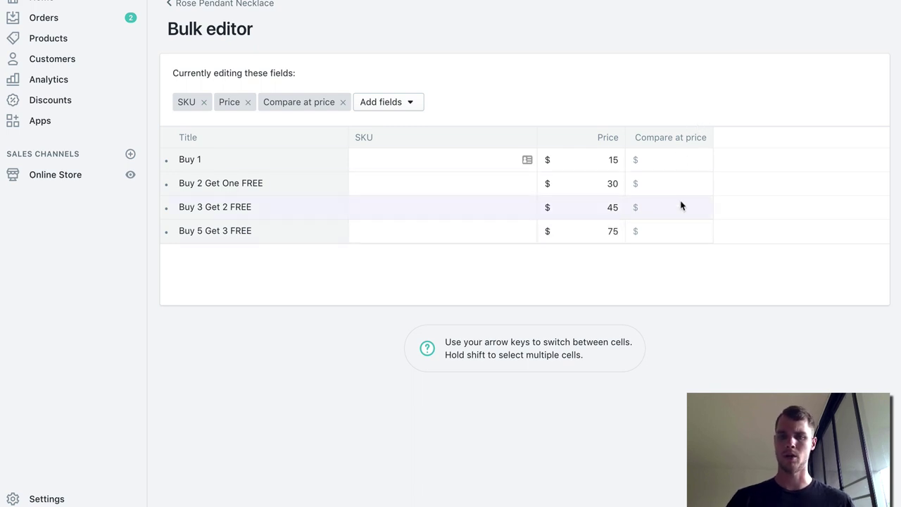
- Enter compare-at prices of 15, 45, 75 and 120 for the four deal variants
{"action": "left_click", "coordinate": [681, 165]}
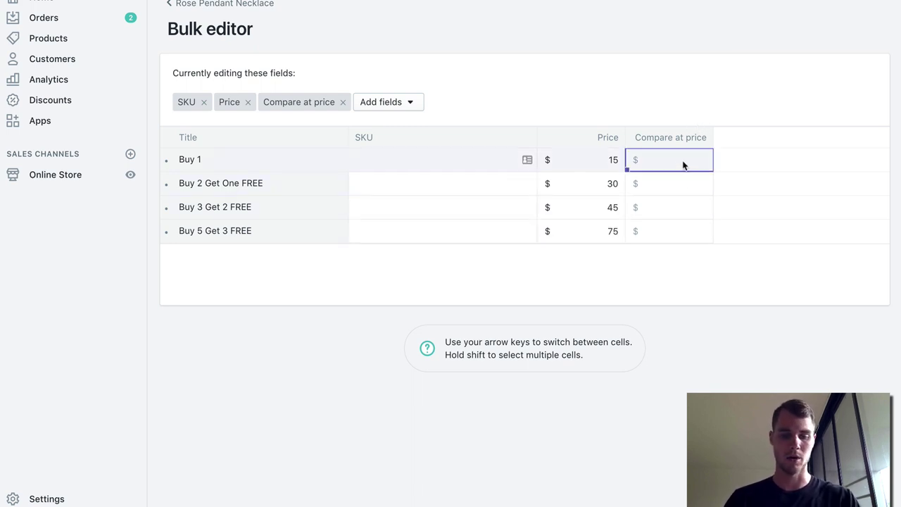
{"action": "type", "text": "15"}
{"action": "left_click", "coordinate": [670, 185]}
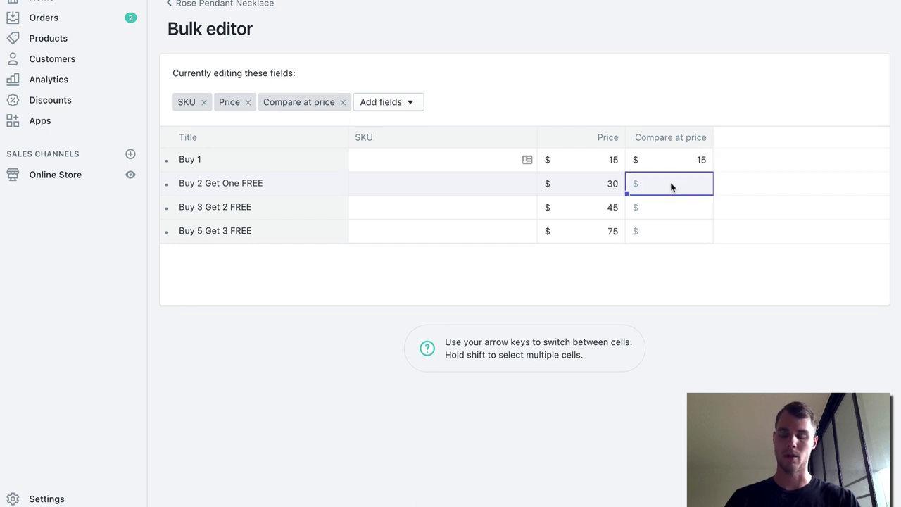
{"action": "type", "text": "45"}
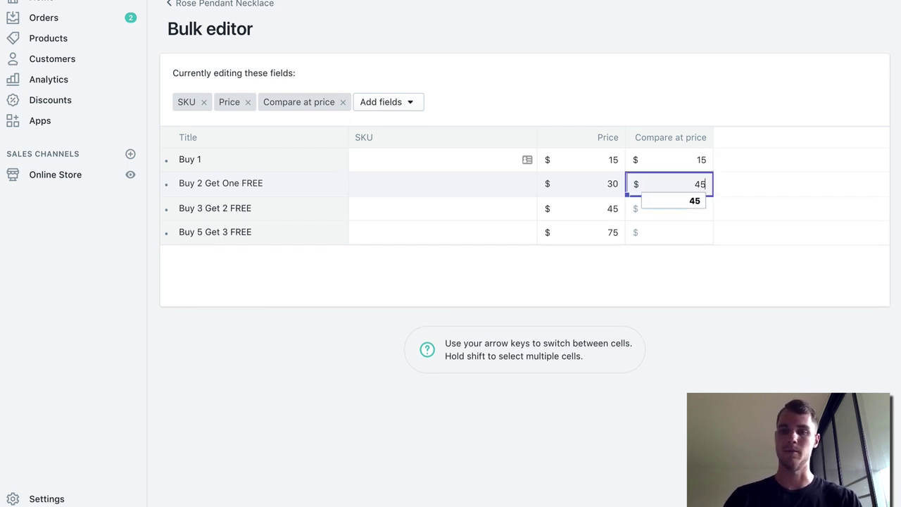
{"action": "left_click", "coordinate": [671, 218]}
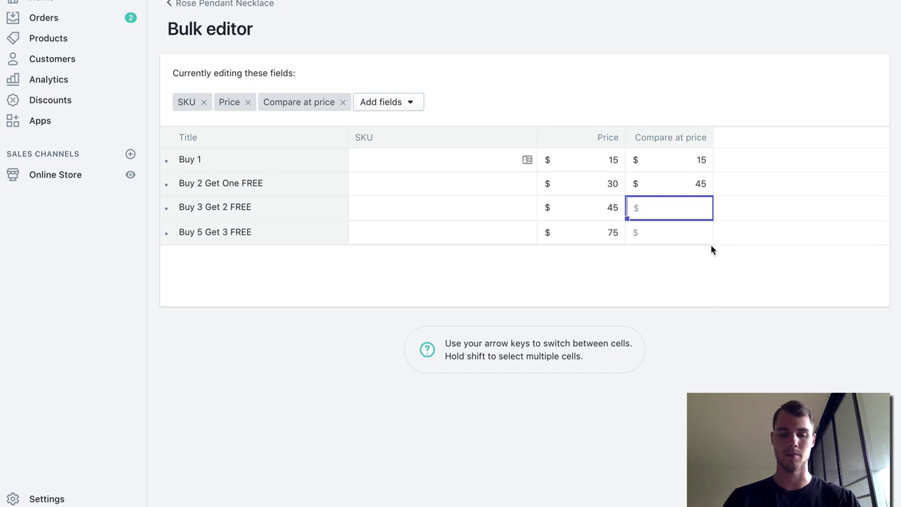
{"action": "type", "text": "75"}
{"action": "left_click", "coordinate": [654, 287]}
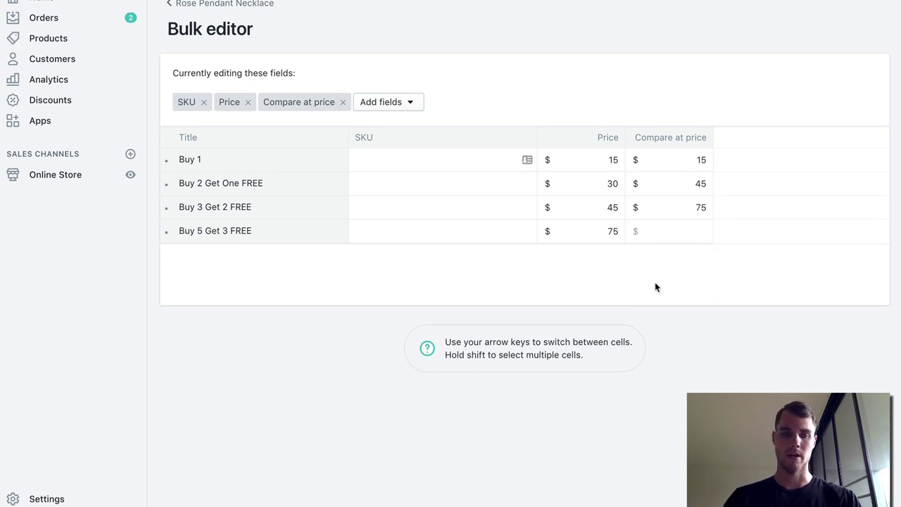
{"action": "left_click", "coordinate": [658, 236]}
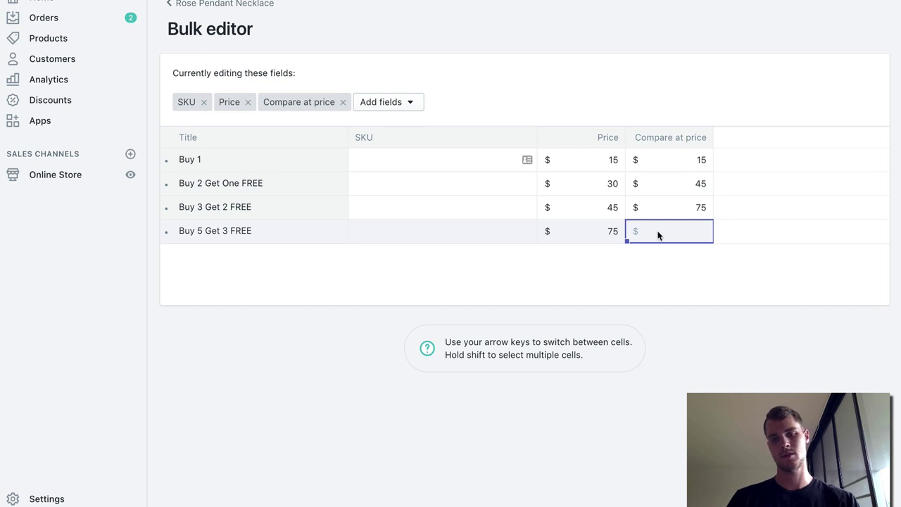
{"action": "type", "text": "120"}
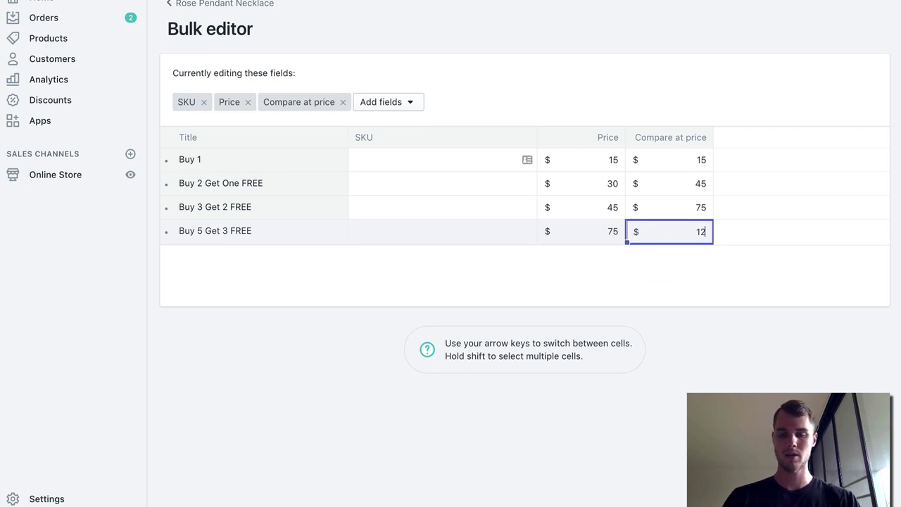
{"action": "left_click", "coordinate": [740, 341]}
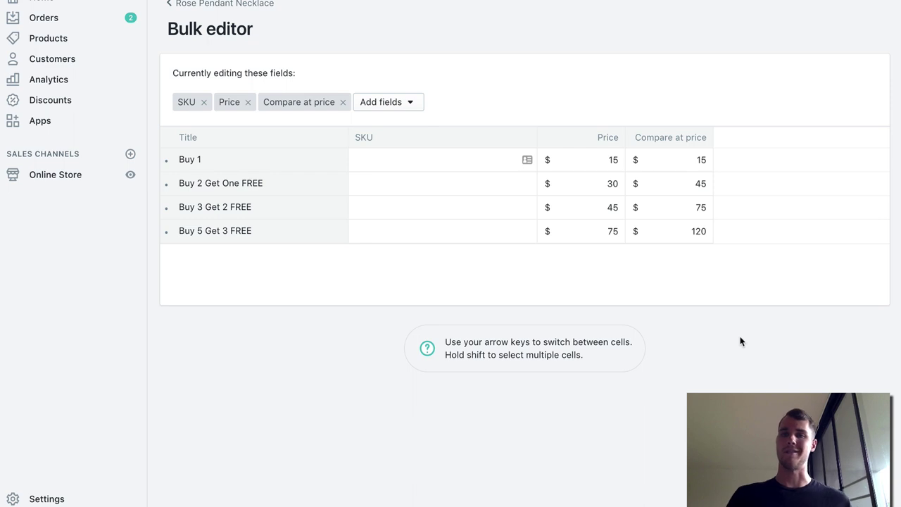
- Save the variant changes and view the necklace's page on the live storefront
{"action": "key", "text": "super+s"}
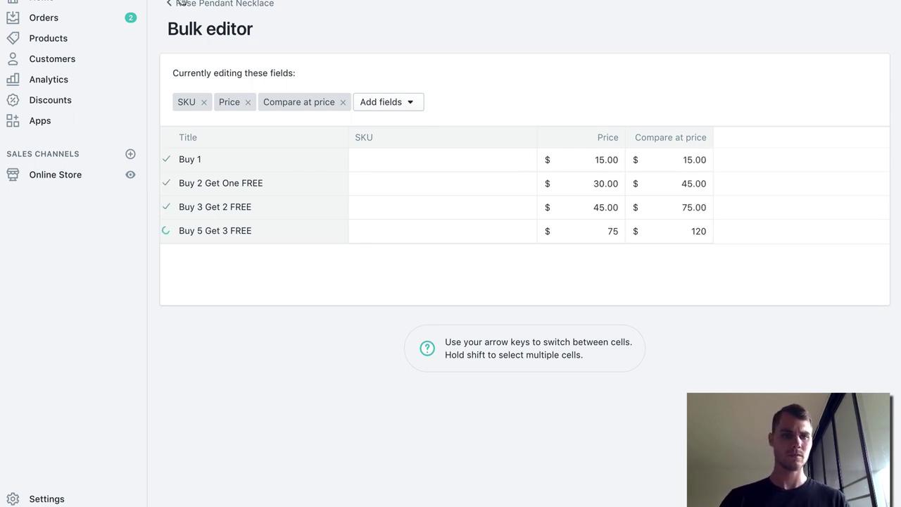
{"action": "left_click", "coordinate": [184, 6]}
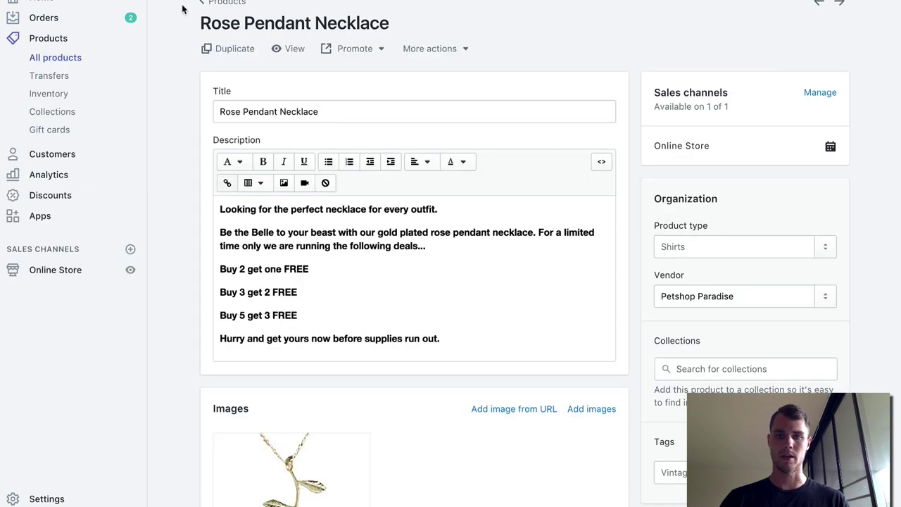
{"action": "scroll", "coordinate": [342, 224], "scroll_direction": "down", "scroll_amount": 5}
{"action": "scroll", "coordinate": [342, 231], "scroll_direction": "down", "scroll_amount": 2}
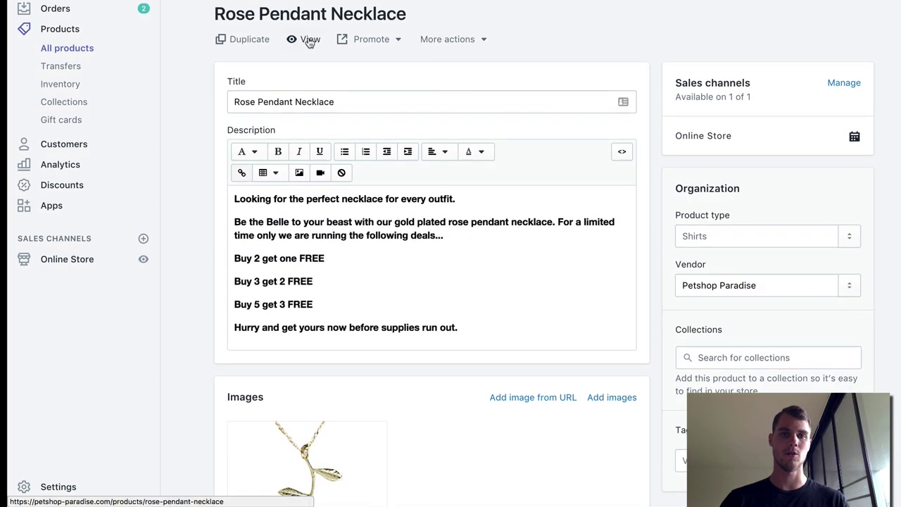
{"action": "left_click", "coordinate": [309, 40]}
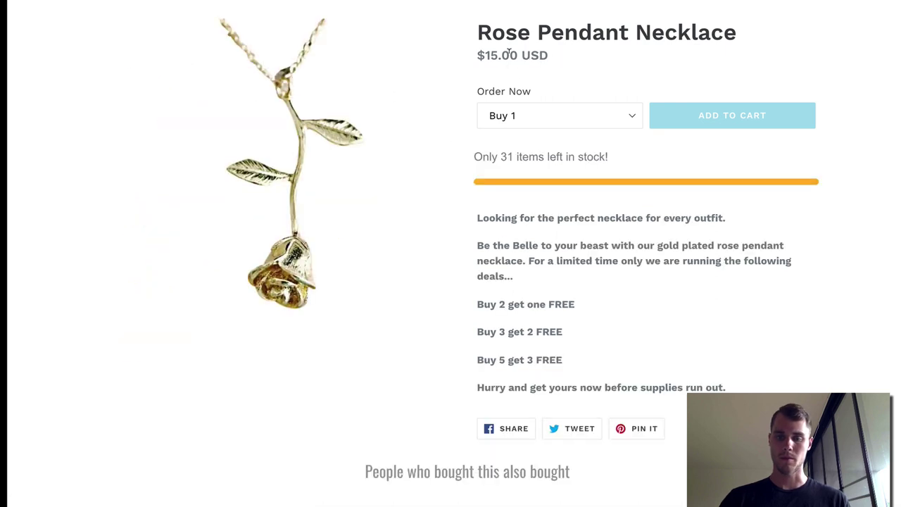
- Switch the Order Now dropdown to Buy 2 Get One FREE, then Buy 3 Get 2 FREE, then Buy 5 Get 3 FREE
{"action": "left_click", "coordinate": [529, 120]}
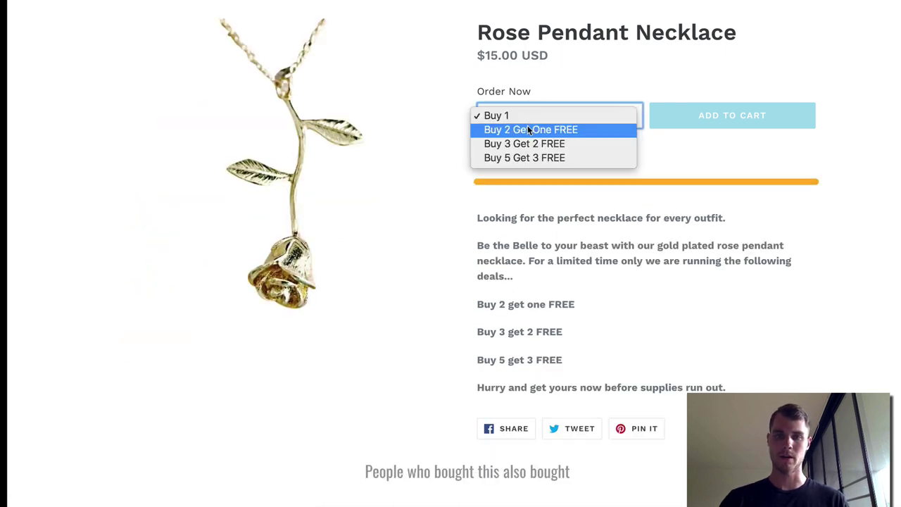
{"action": "left_click", "coordinate": [529, 130]}
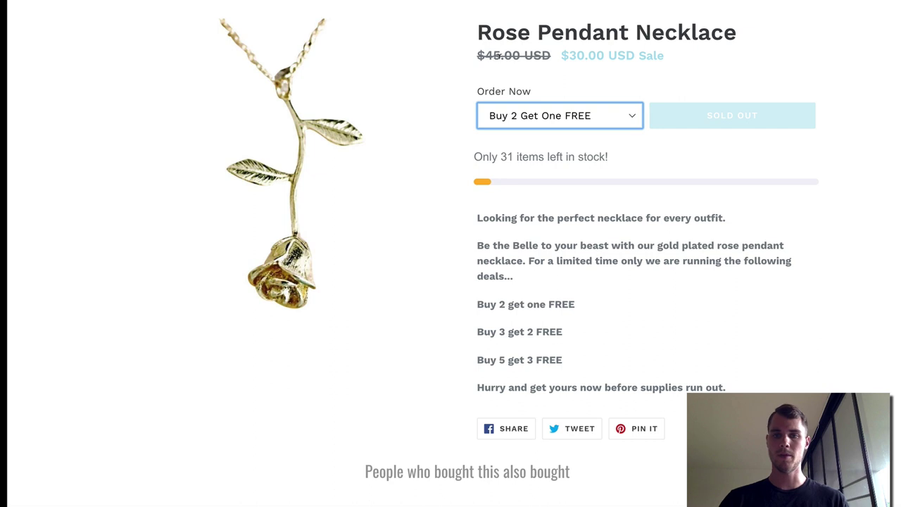
{"action": "left_click", "coordinate": [571, 117]}
{"action": "left_click", "coordinate": [561, 129]}
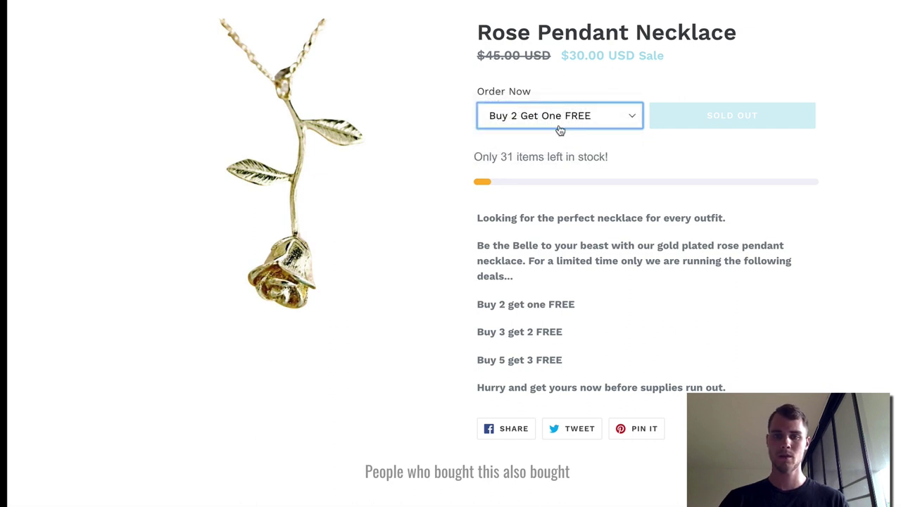
{"action": "left_click", "coordinate": [558, 121]}
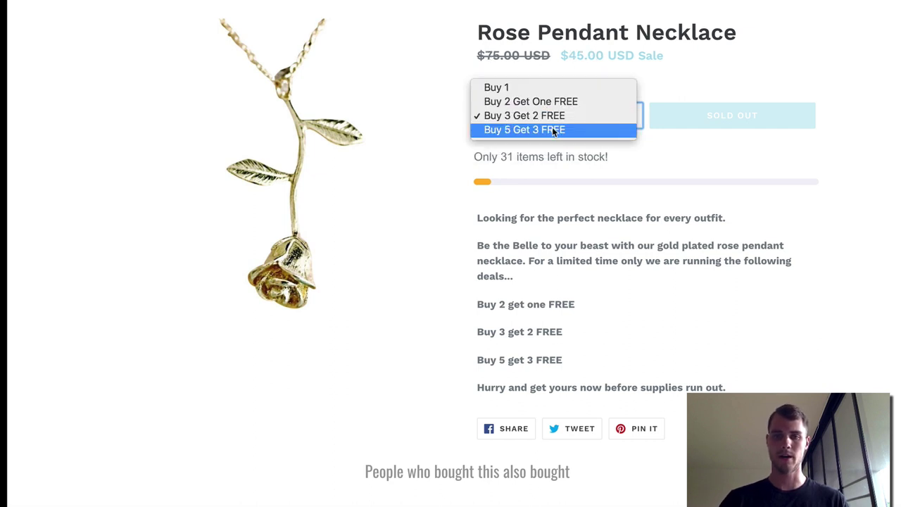
{"action": "left_click", "coordinate": [555, 130]}
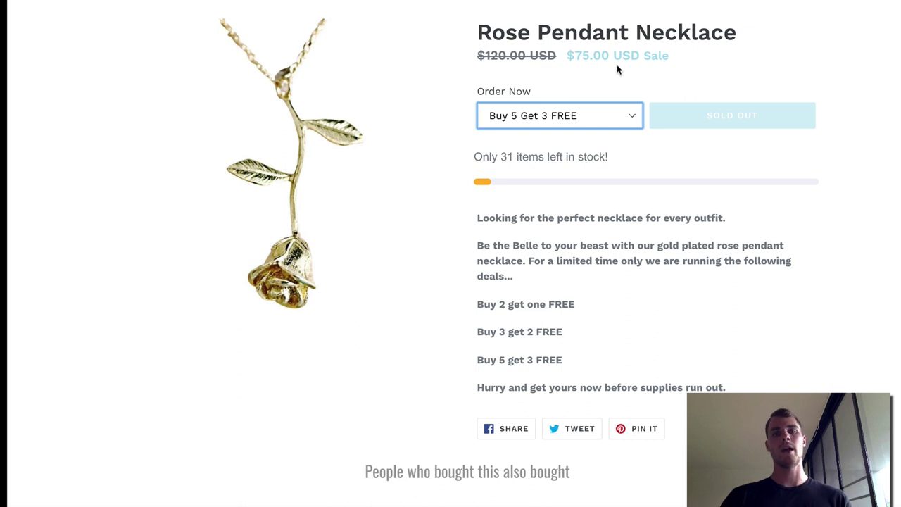